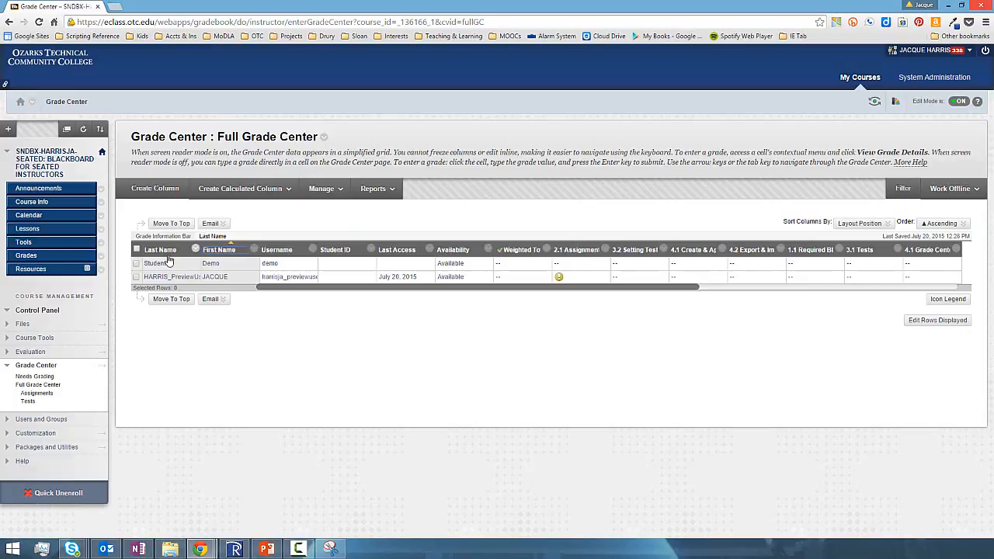
# Sort the student rows in turn by the First Name, Last Name and 2.1 Assignment columns
pyautogui.click(222, 251)
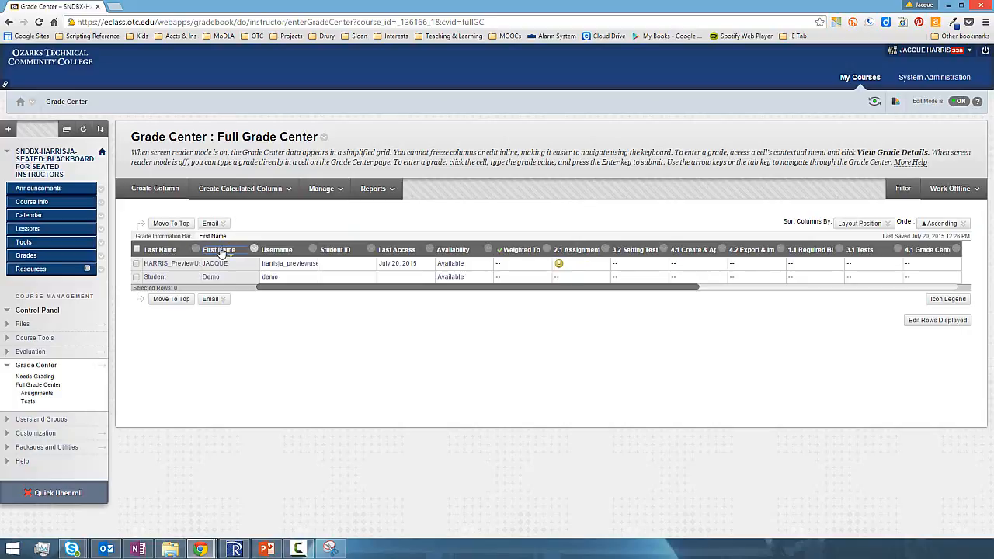
pyautogui.click(168, 253)
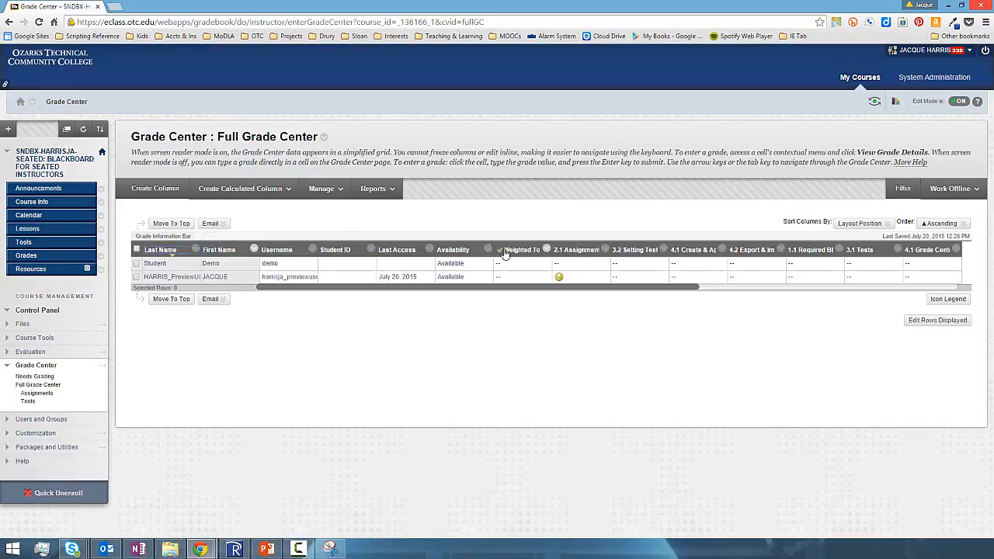
pyautogui.click(585, 256)
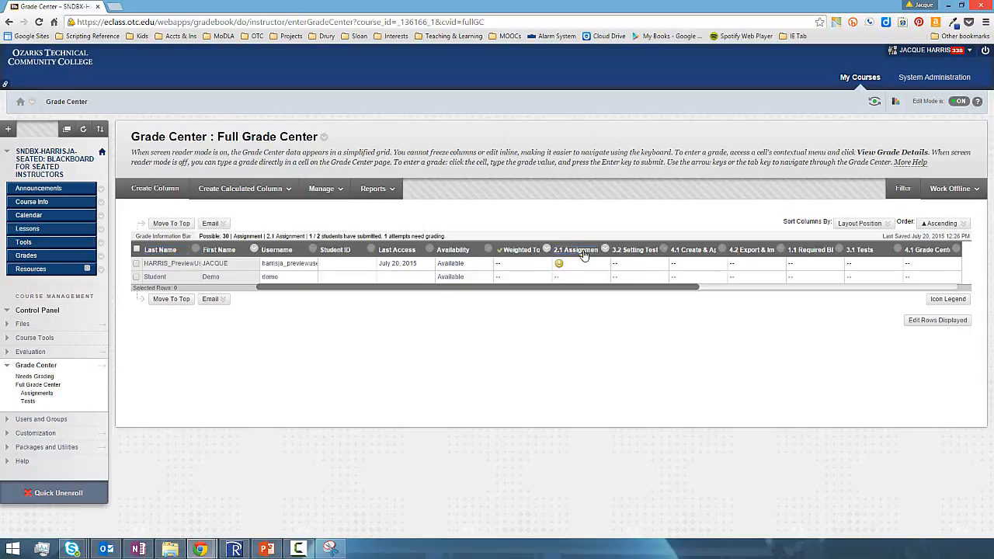
pyautogui.press('F10')
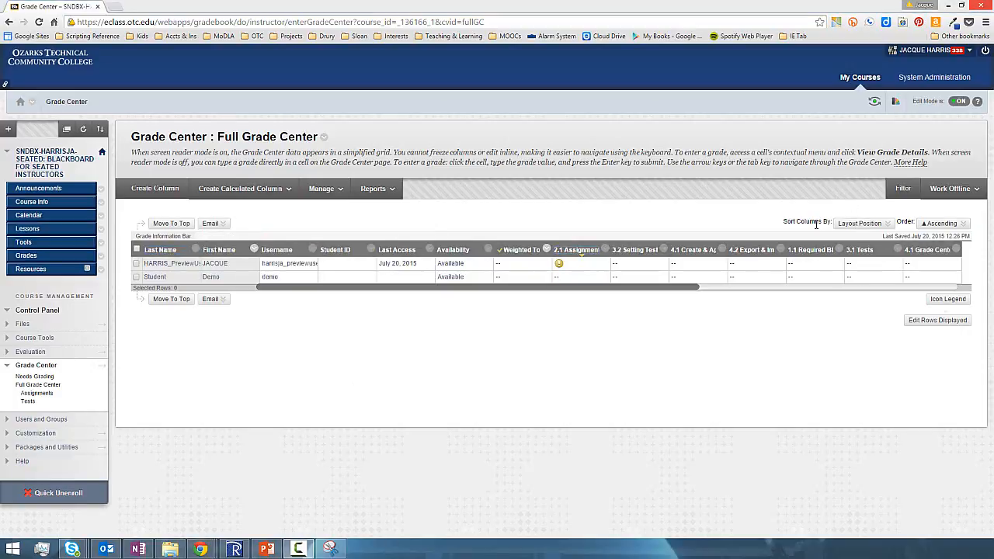
# Examine the available column sorting criteria while keeping the columns sorted by Layout Position
pyautogui.click(880, 224)
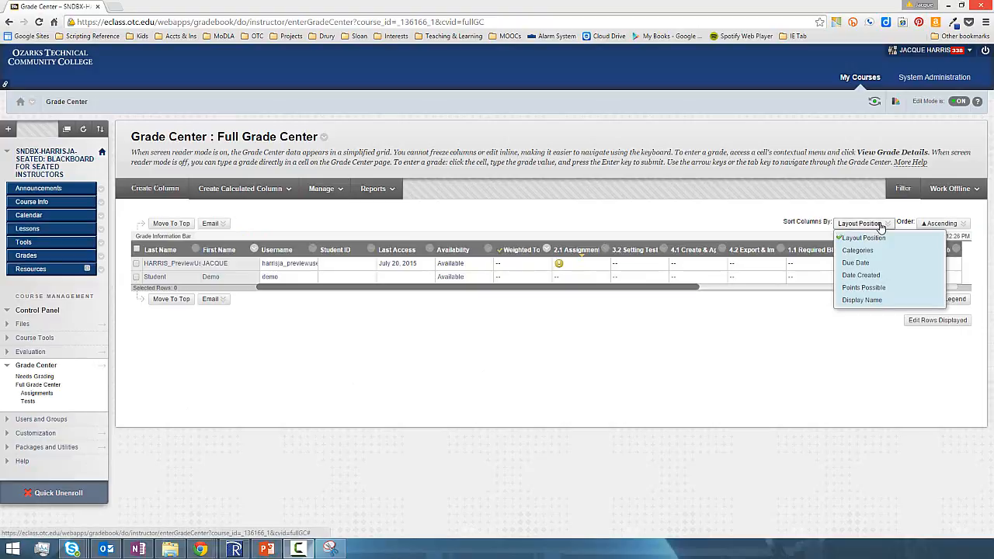
pyautogui.click(878, 238)
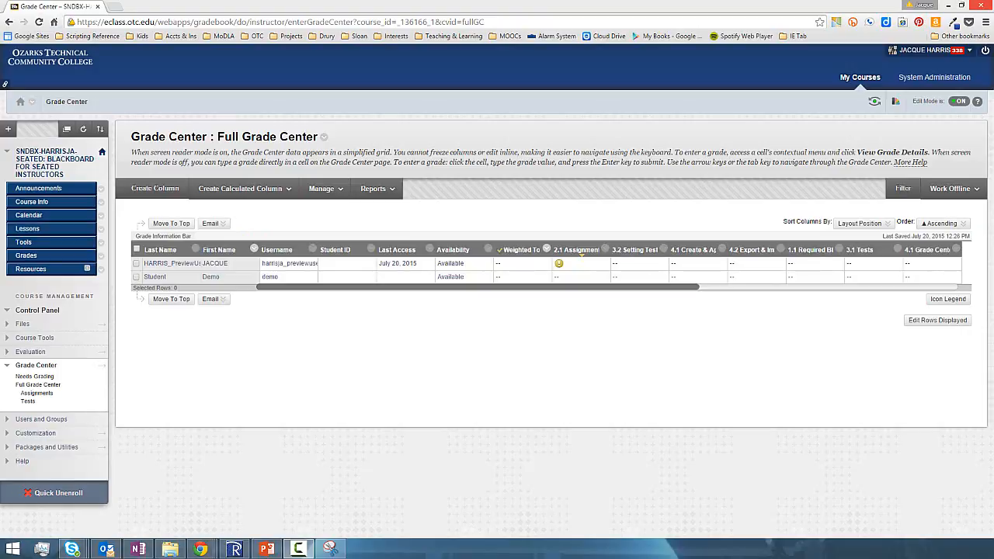
pyautogui.click(873, 225)
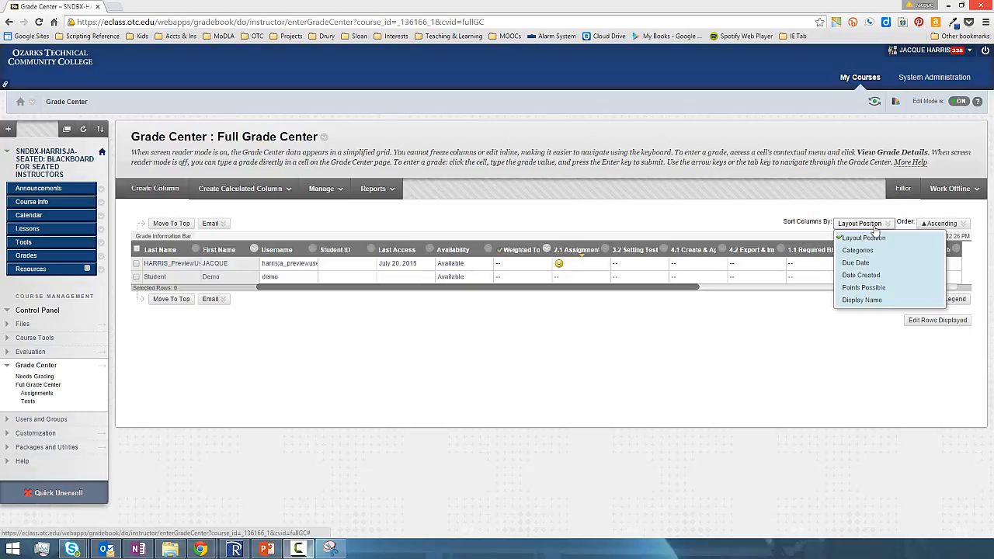
pyautogui.click(440, 453)
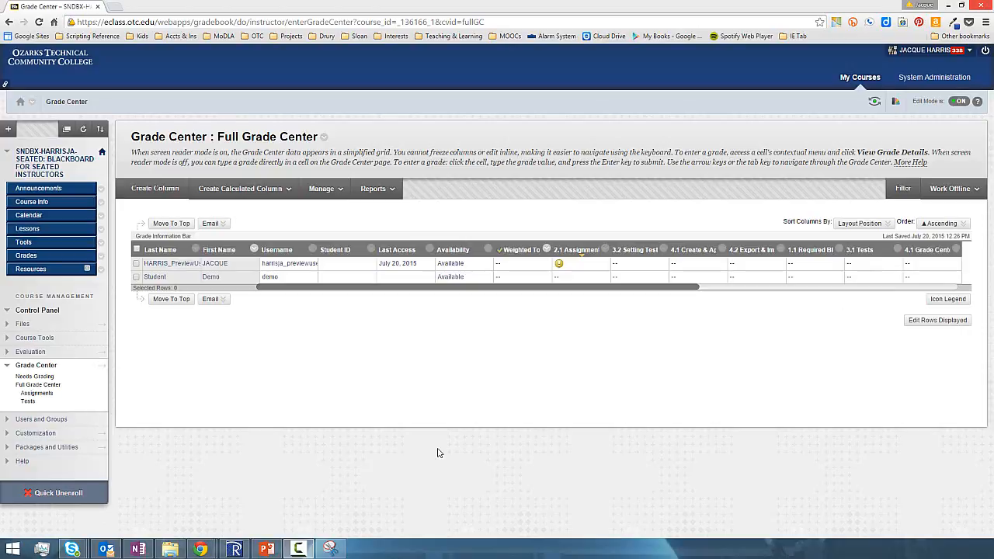
# Open the Column Organization page and check the bulk visibility and category options for the Letter Grade and Assignments columns
pyautogui.click(332, 191)
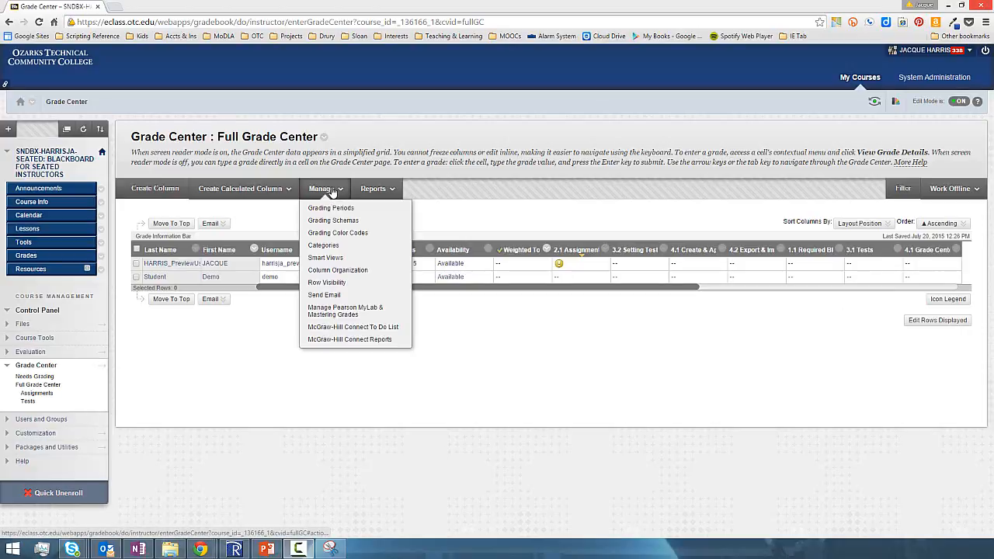
pyautogui.click(346, 275)
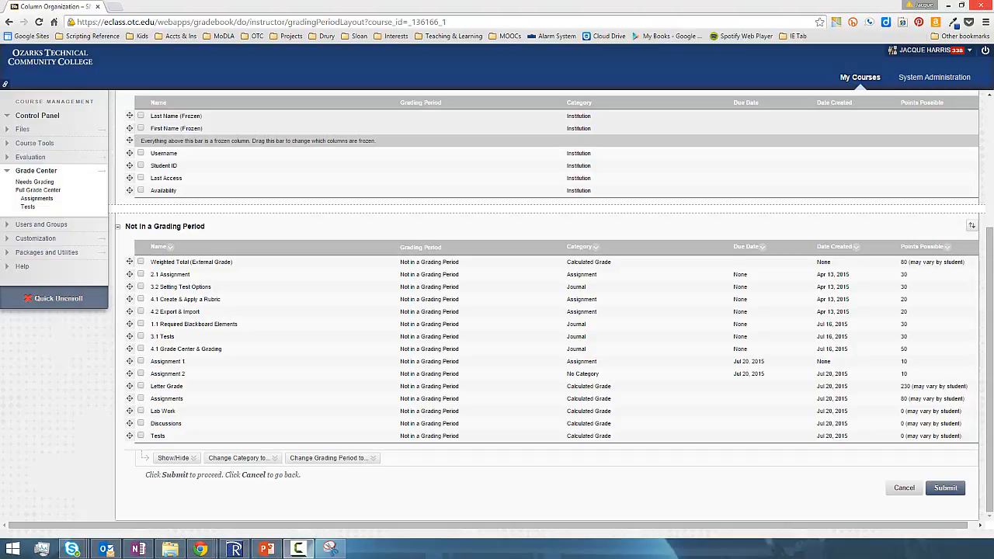
pyautogui.click(217, 458)
pyautogui.click(141, 386)
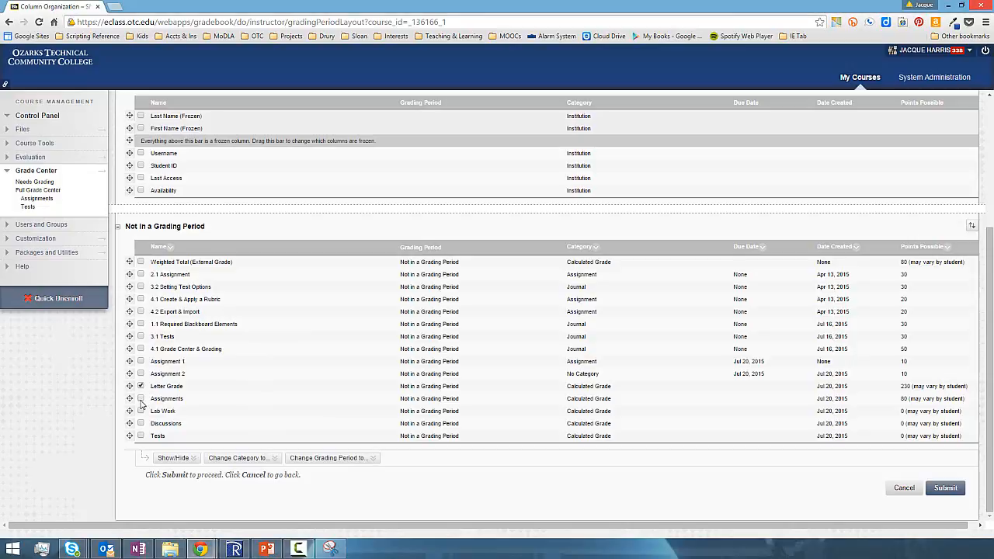
pyautogui.click(140, 399)
pyautogui.click(240, 458)
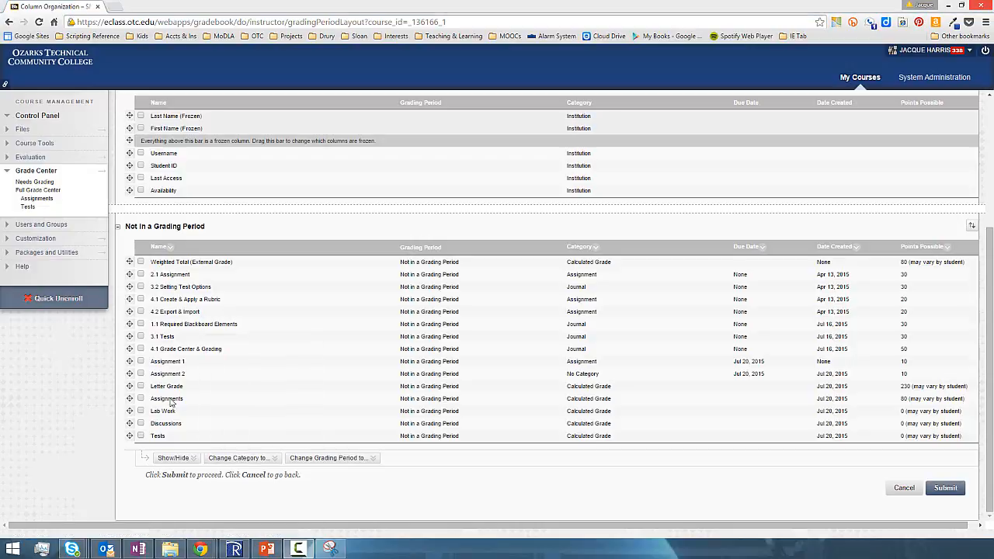
# Move the Tests column directly above Letter Grade in the column order and submit the new organization
pyautogui.click(130, 437)
pyautogui.moveTo(129, 436); pyautogui.dragTo(129, 381)
pyautogui.moveTo(129, 382); pyautogui.dragTo(129, 381)
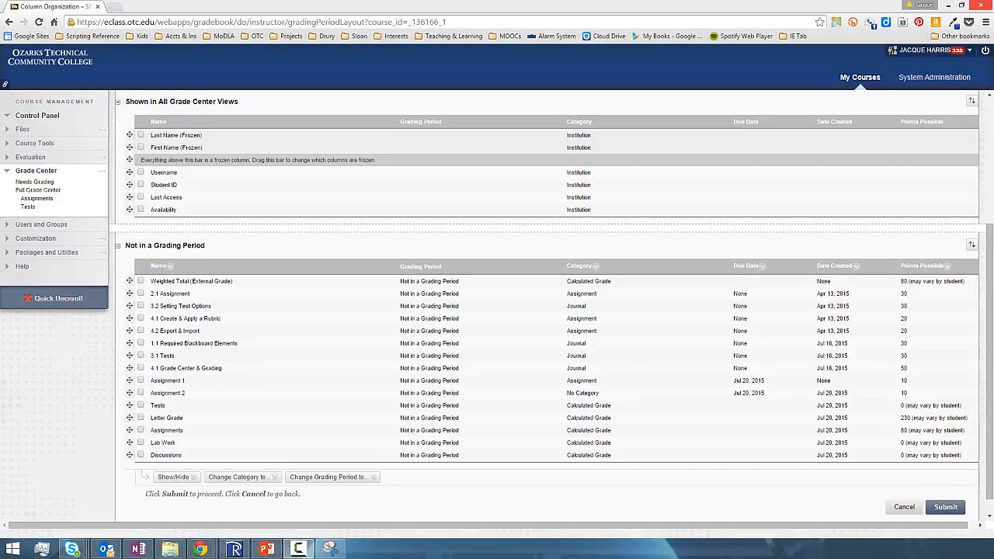
pyautogui.click(946, 507)
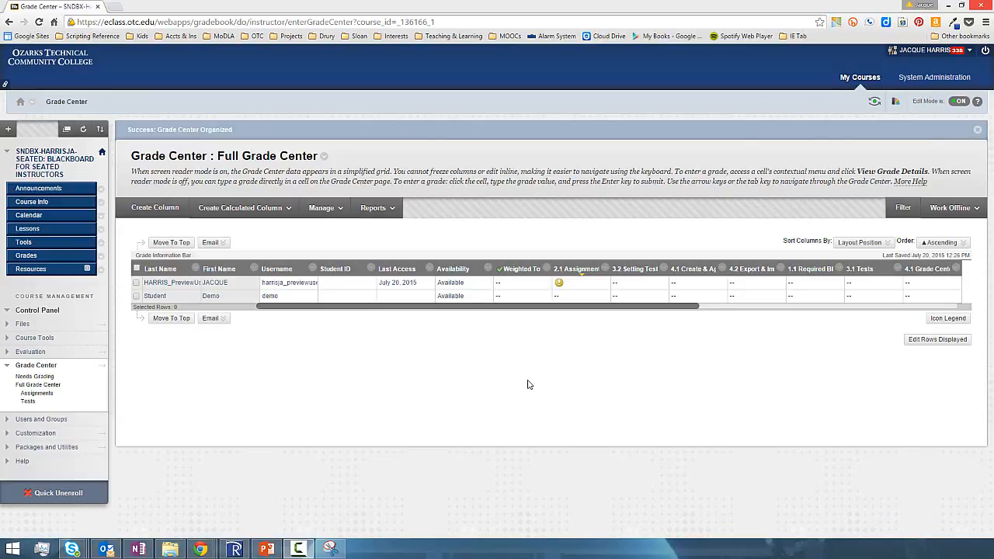
# Open the column information of 2.1 Assignment for editing and review its settings
pyautogui.click(606, 269)
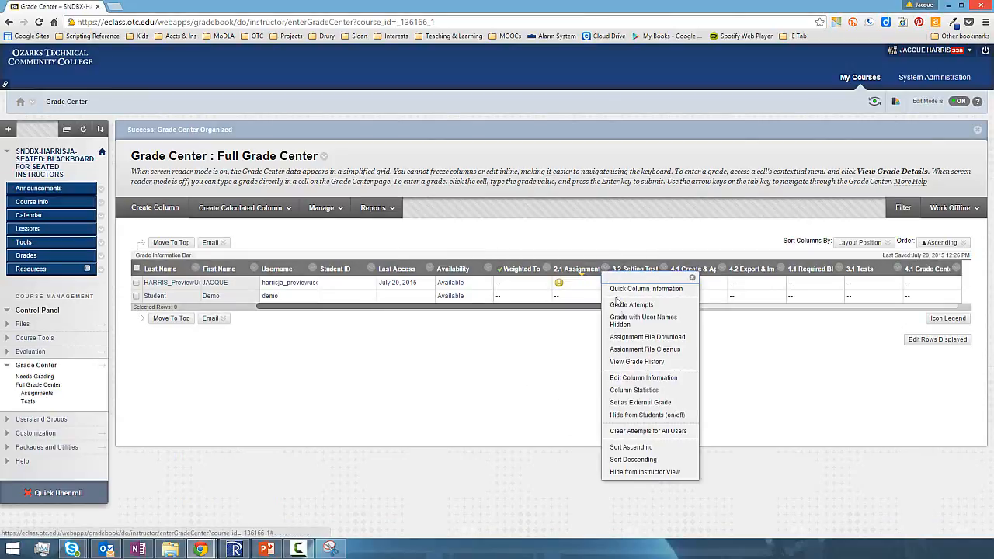
pyautogui.click(646, 378)
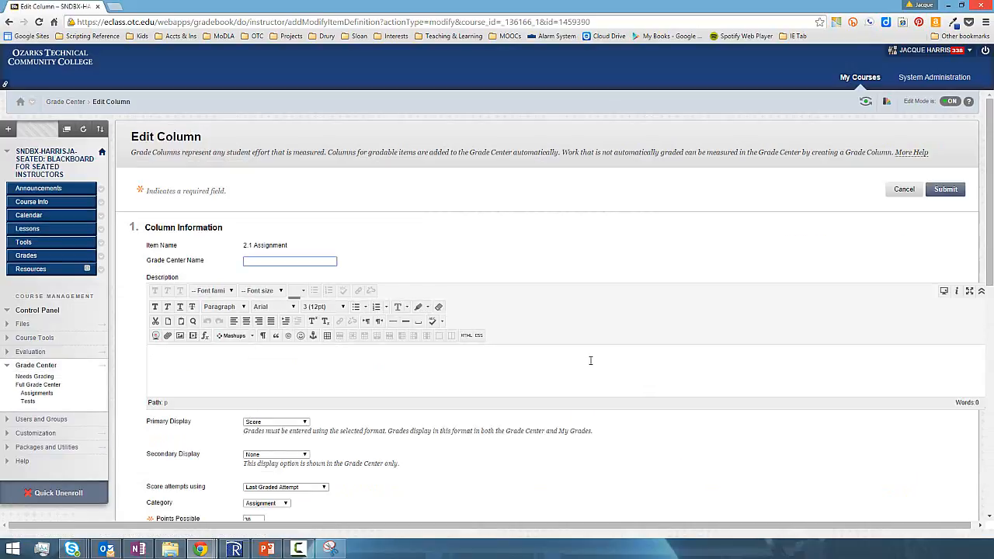
pyautogui.scroll(-3, 673, 414)
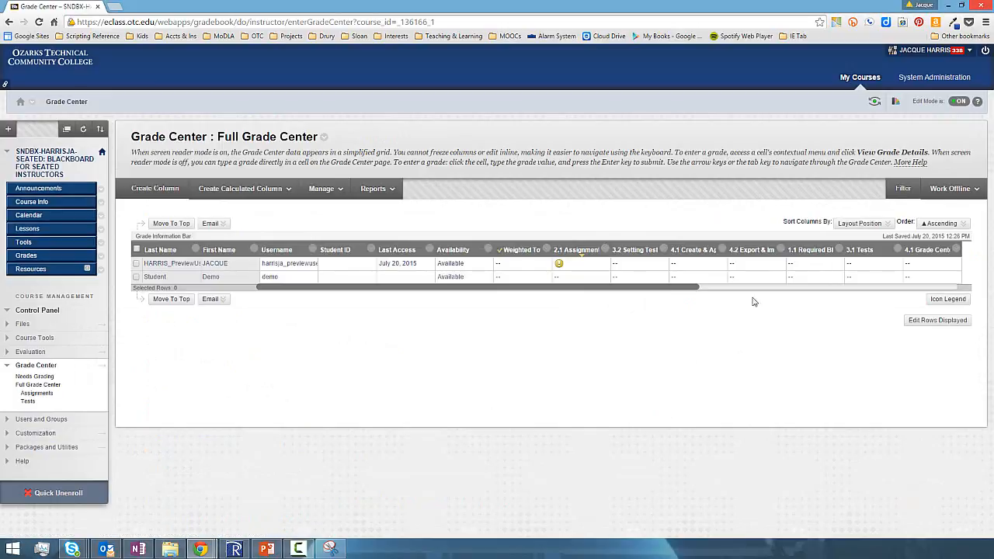
# Compare the options available for the calculated Lab Work column with those of the 3.1 Tests column
pyautogui.moveTo(691, 288); pyautogui.dragTo(941, 289)
pyautogui.click(900, 250)
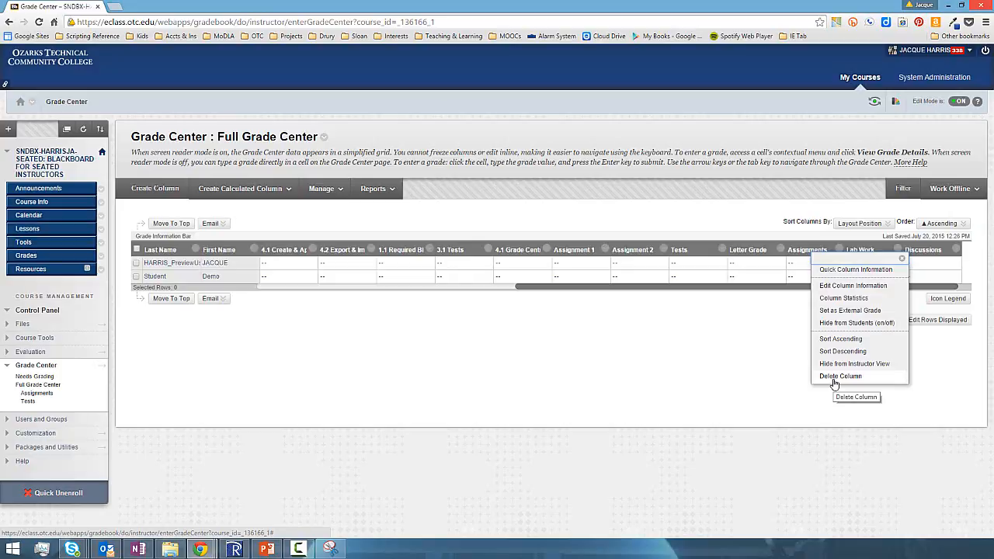
pyautogui.click(488, 250)
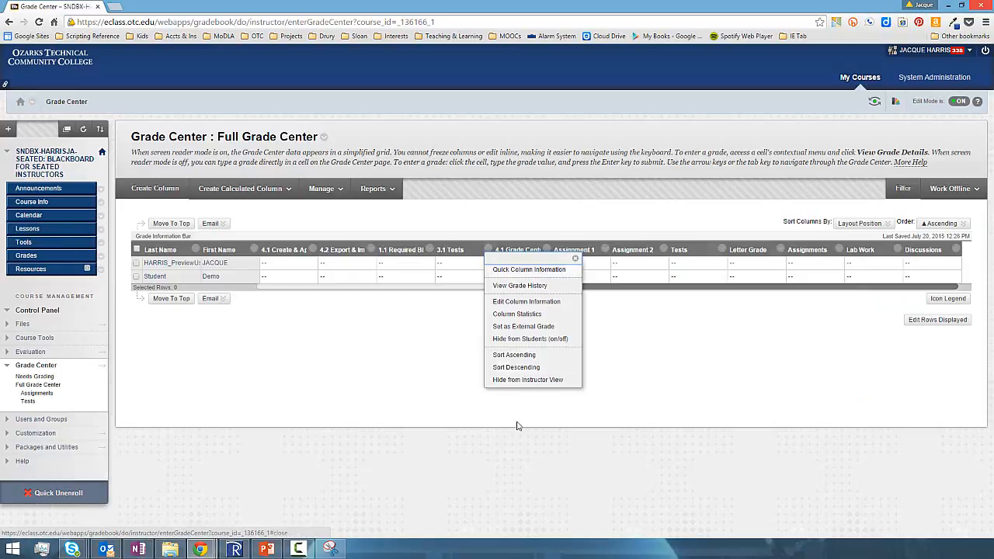
pyautogui.click(405, 371)
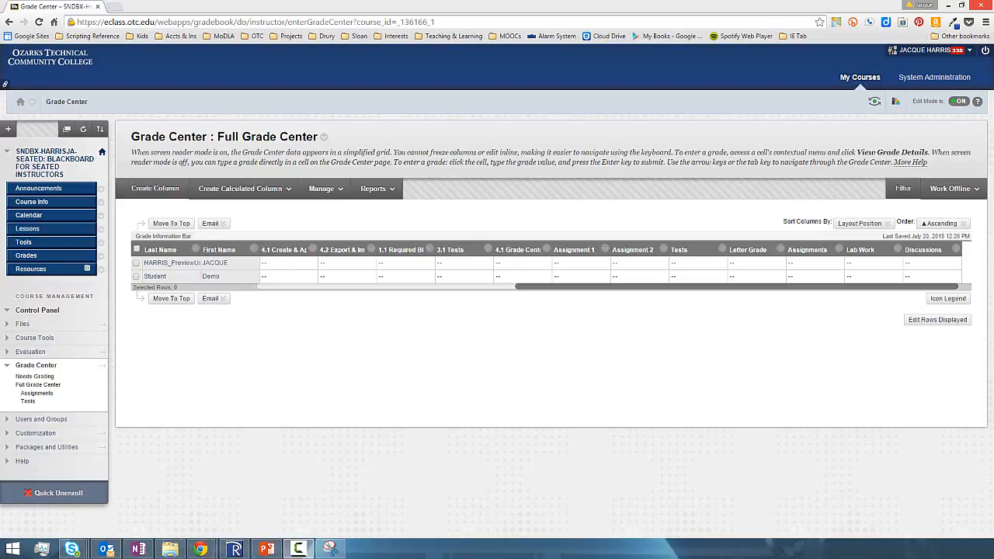
# Generate a tab-delimited download of the Full Grade Center without hidden information
pyautogui.click(953, 189)
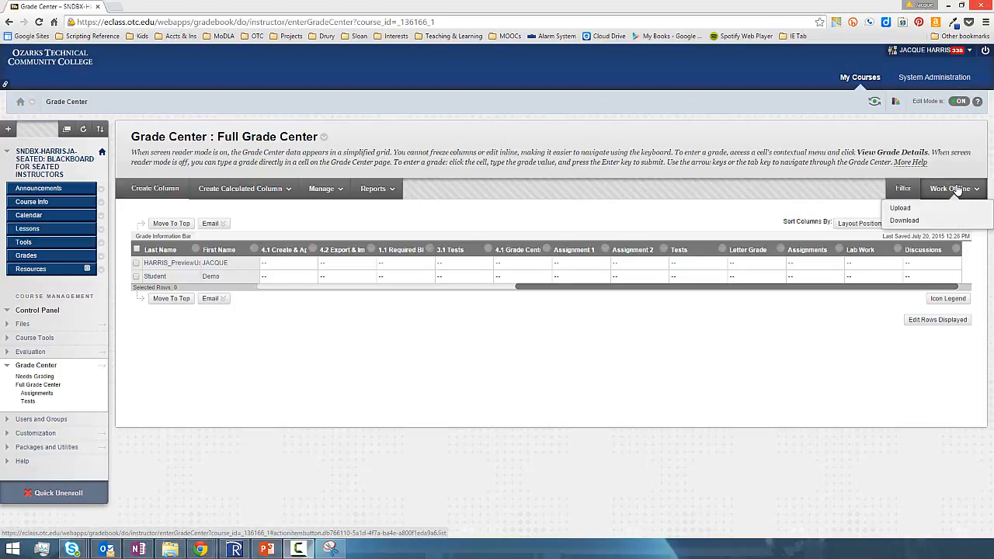
pyautogui.click(957, 190)
pyautogui.click(960, 191)
pyautogui.click(904, 221)
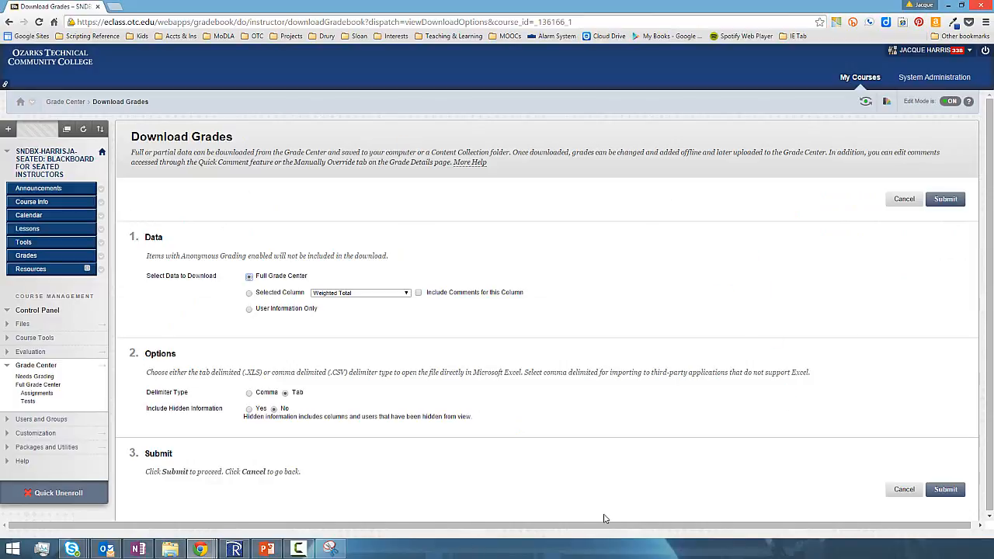
pyautogui.click(946, 490)
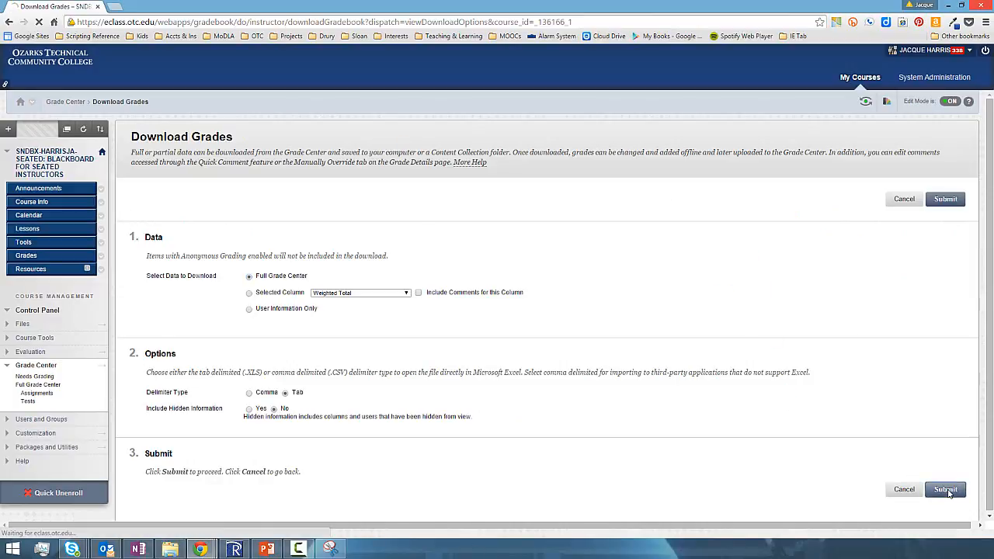
# Save the exported grade file to the Downloads folder and open it in Excel, accepting the file format mismatch
pyautogui.click(151, 184)
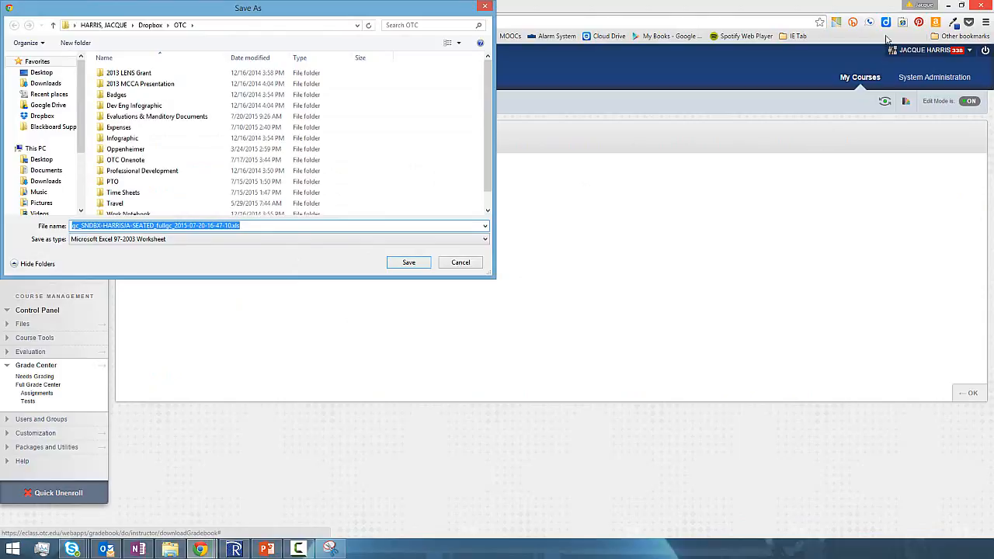
pyautogui.click(45, 83)
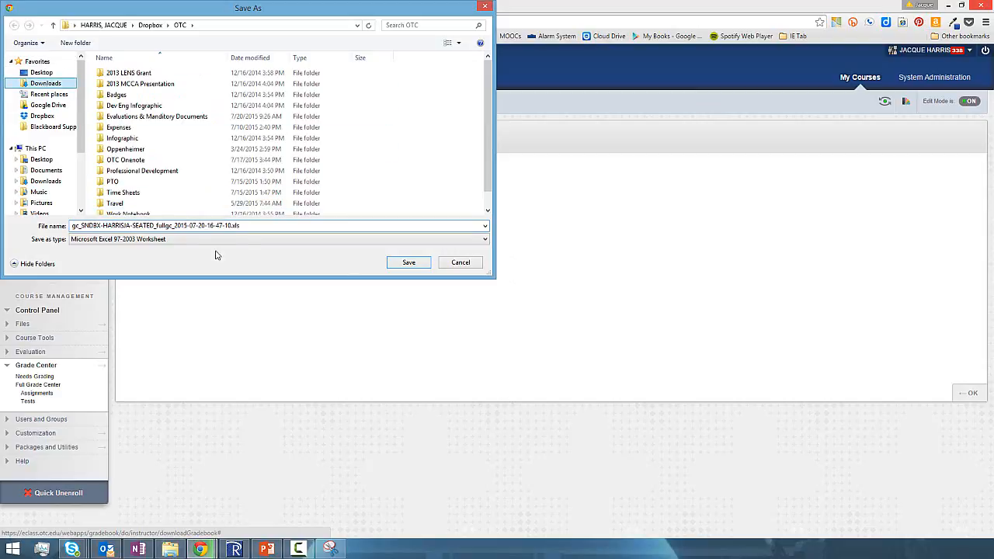
pyautogui.click(409, 262)
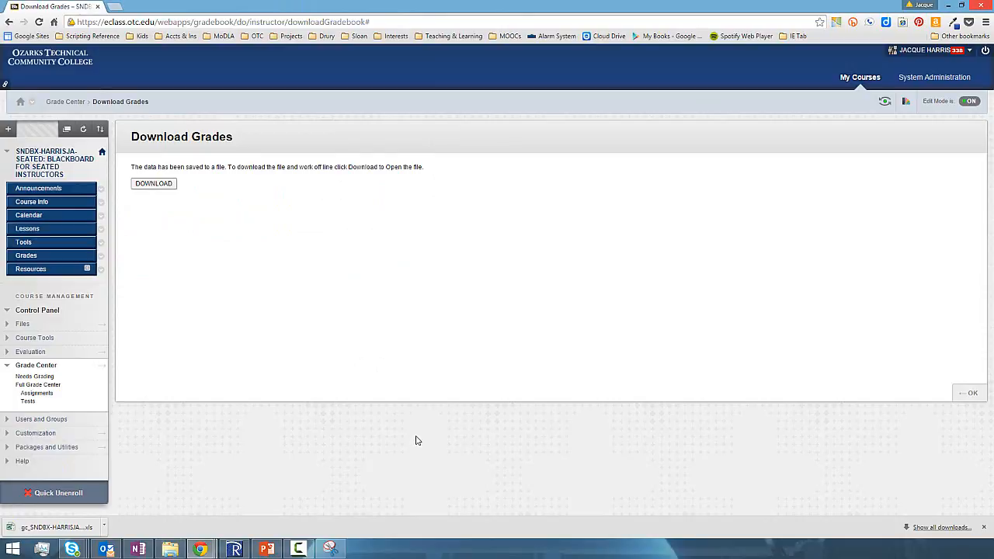
pyautogui.click(67, 528)
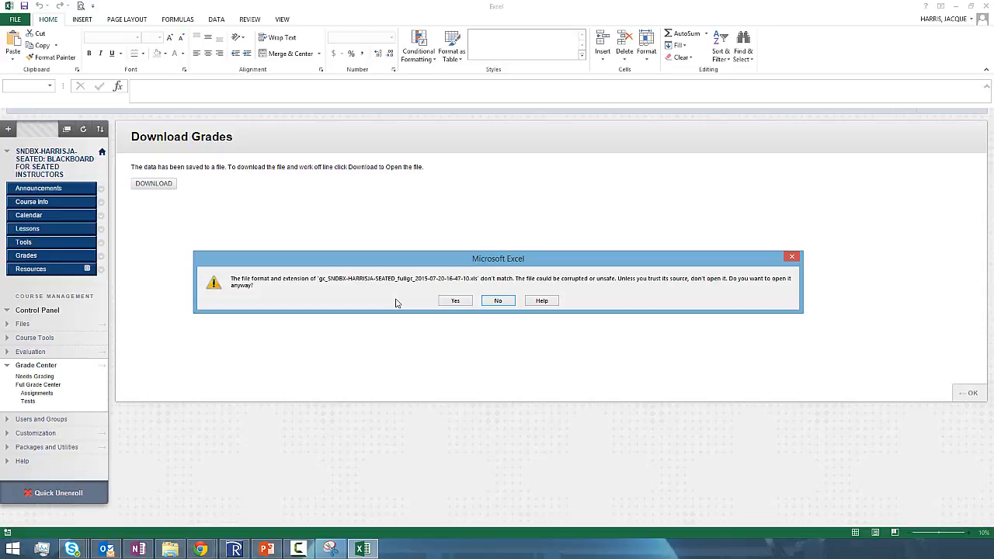
pyautogui.click(455, 301)
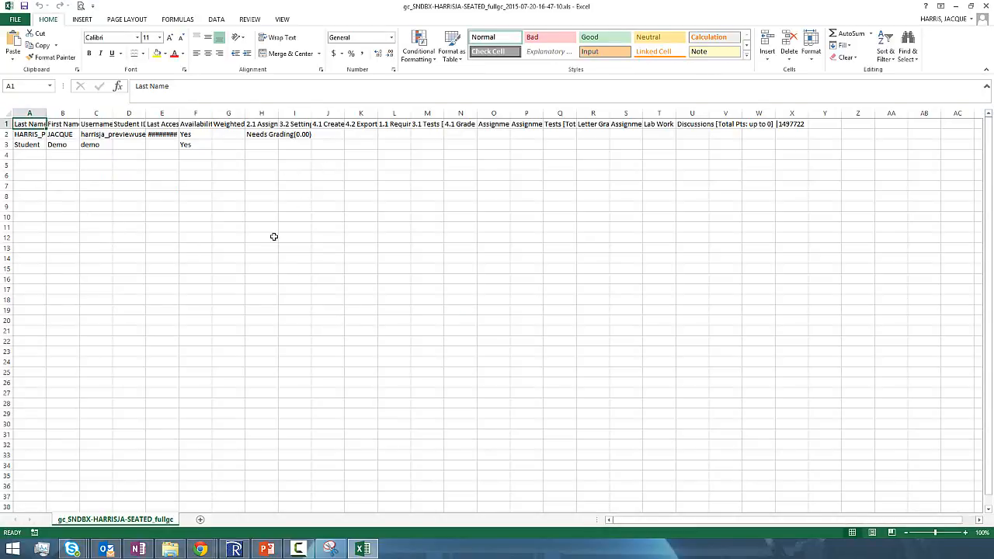
# Prepare a copy of the grade file for the Desktop in Excel Workbook format, and leave the Download Grades page in the browser
pyautogui.click(13, 20)
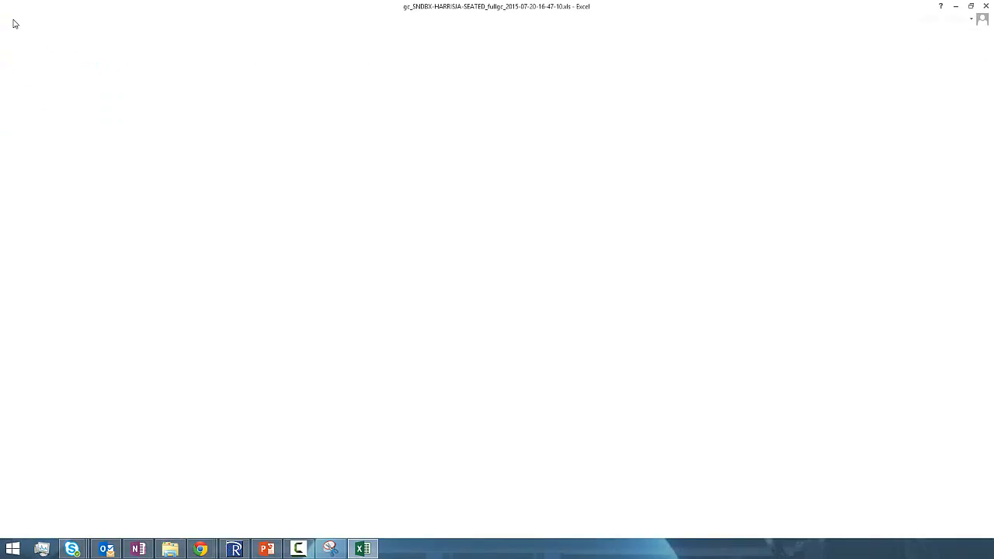
pyautogui.click(23, 125)
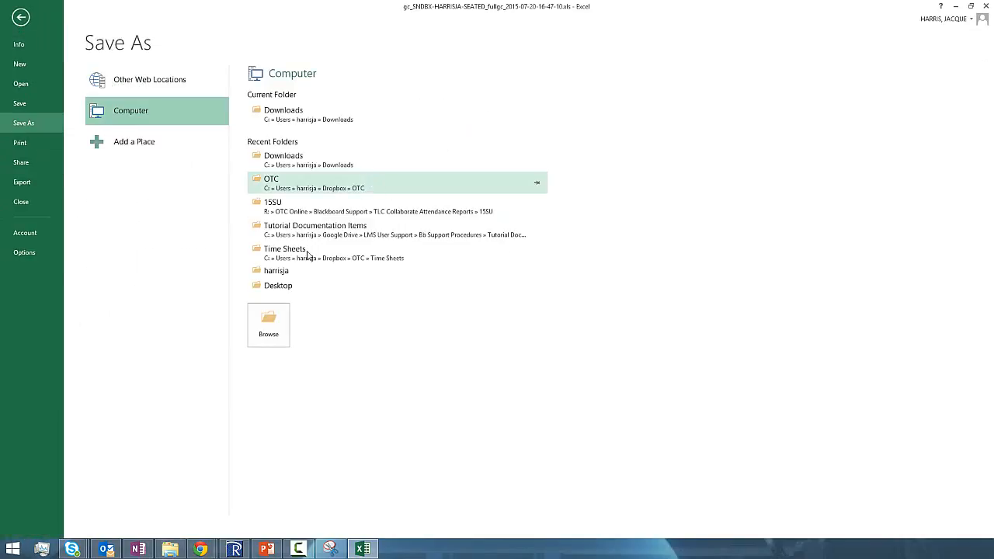
pyautogui.click(269, 326)
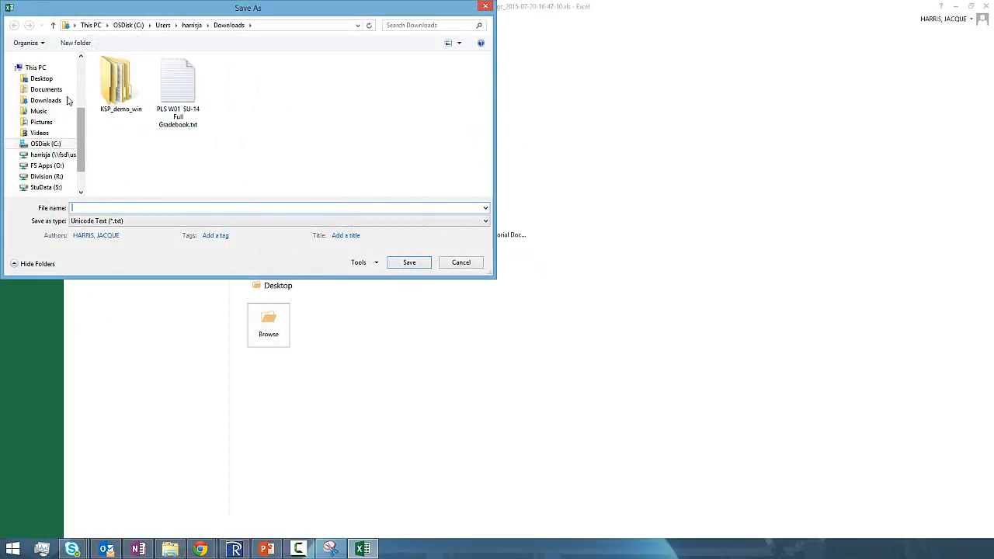
pyautogui.click(42, 78)
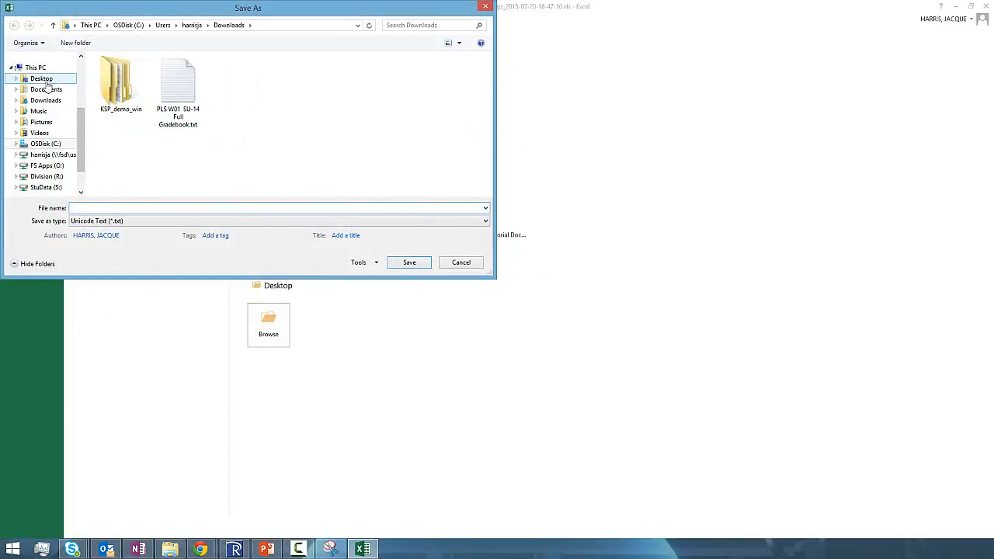
pyautogui.click(79, 225)
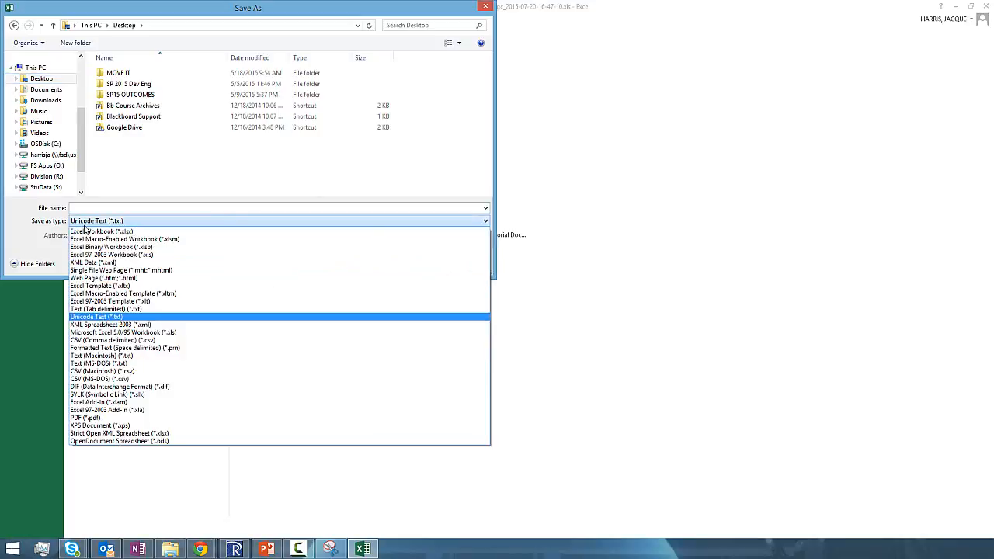
pyautogui.click(104, 226)
pyautogui.click(112, 208)
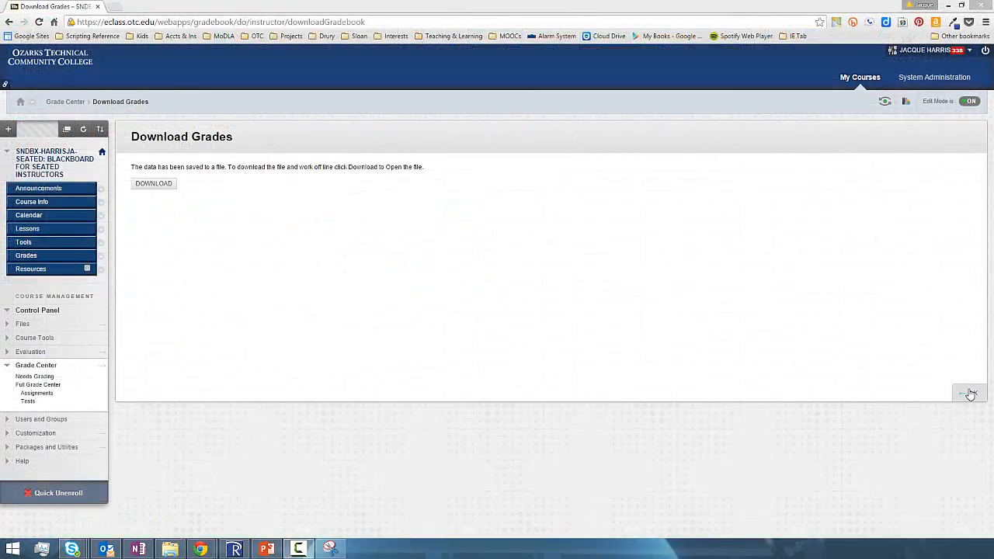
pyautogui.click(969, 394)
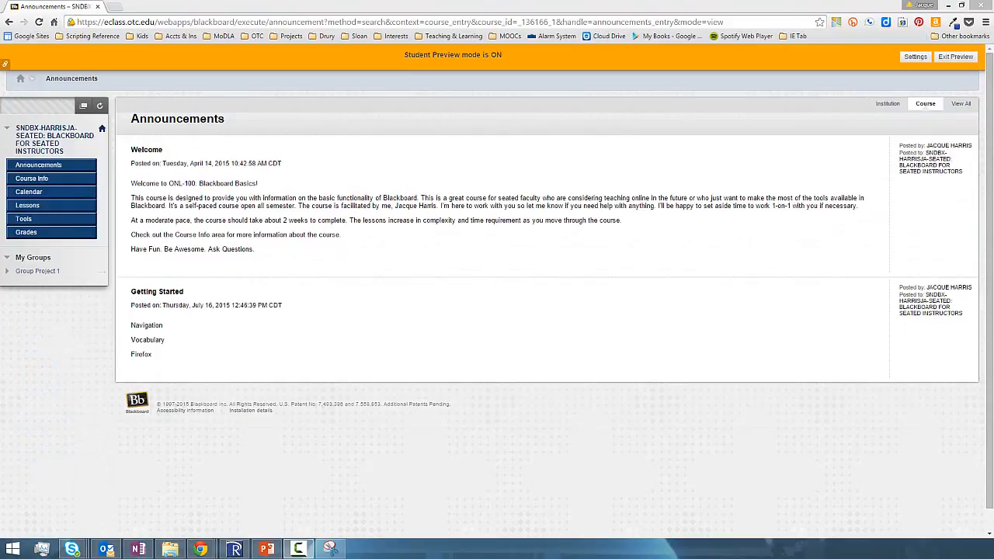
# Open the My Grades page in student preview and order its items by Due Date (Latest First)
pyautogui.click(26, 231)
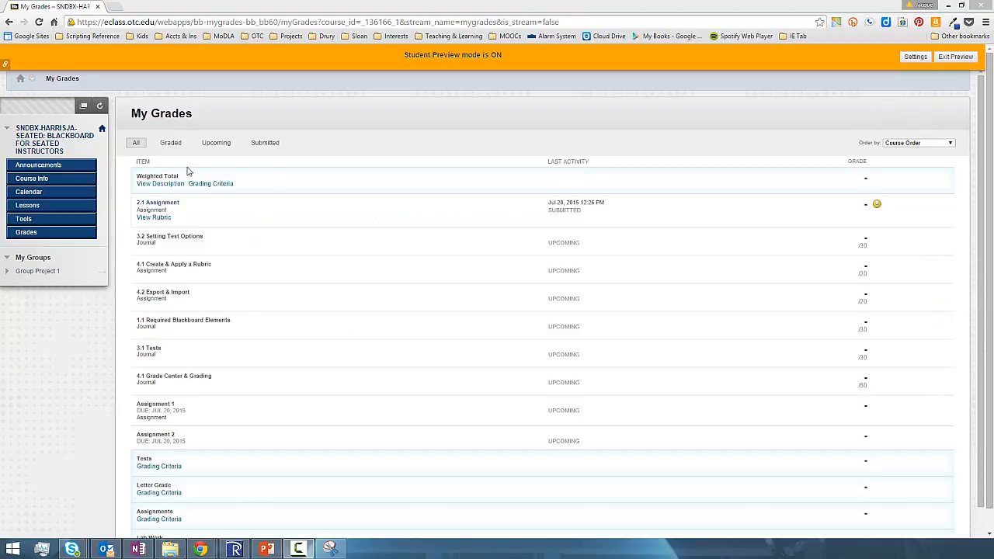
pyautogui.click(925, 143)
pyautogui.click(925, 166)
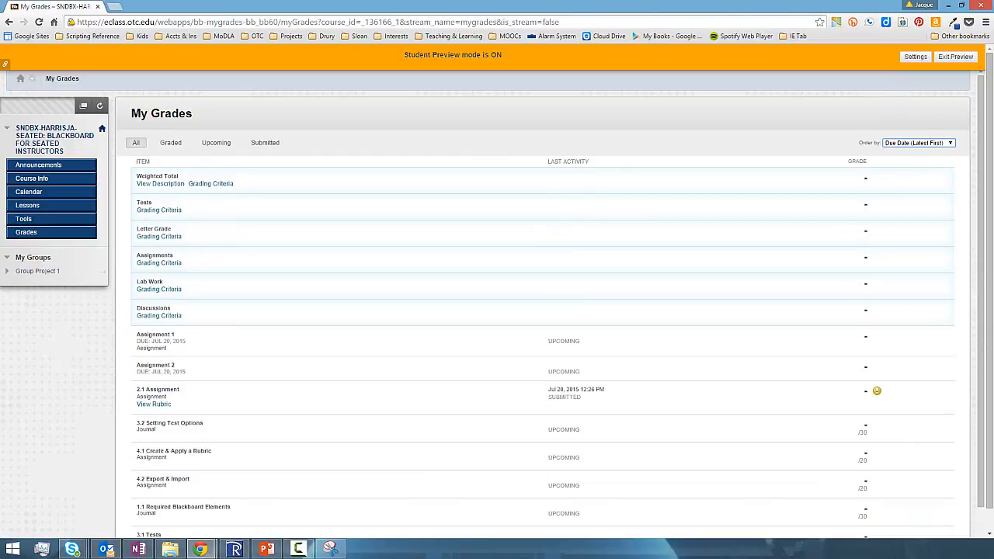